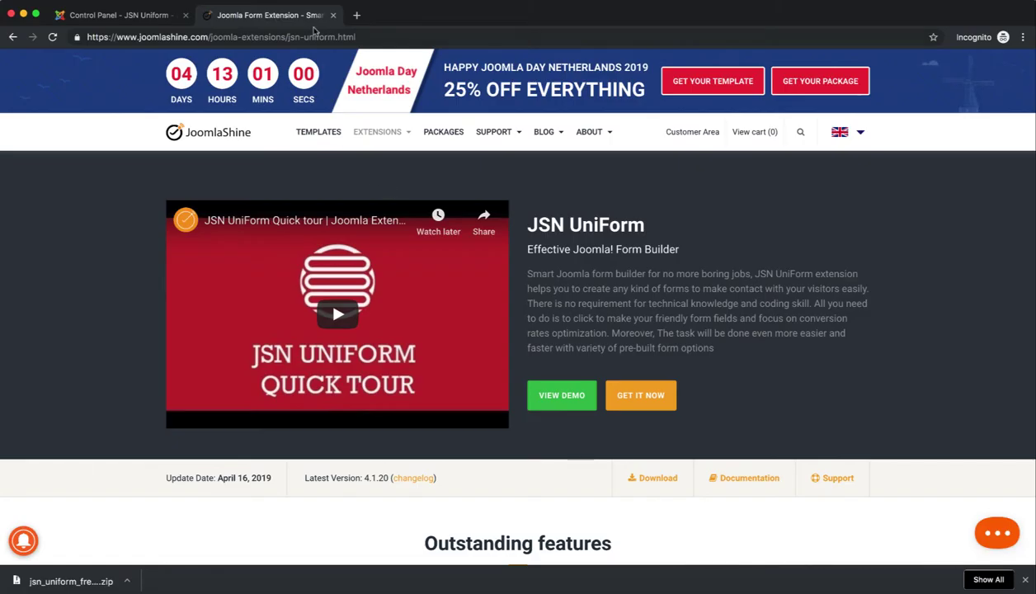
- Browse to the JSN UniForm product page on joomlashine.com and highlight its title
click(364, 35)
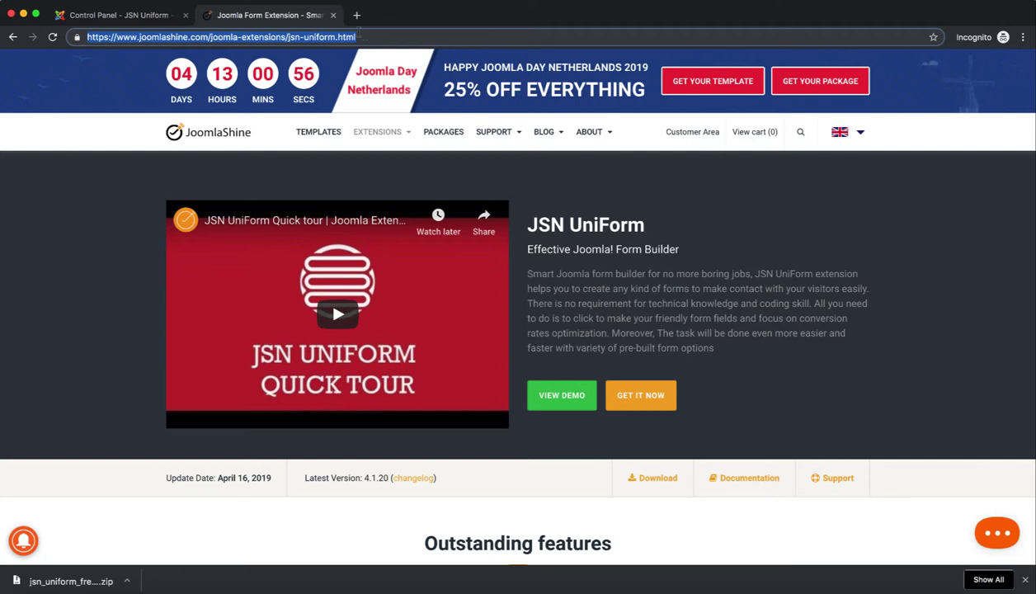
click(400, 161)
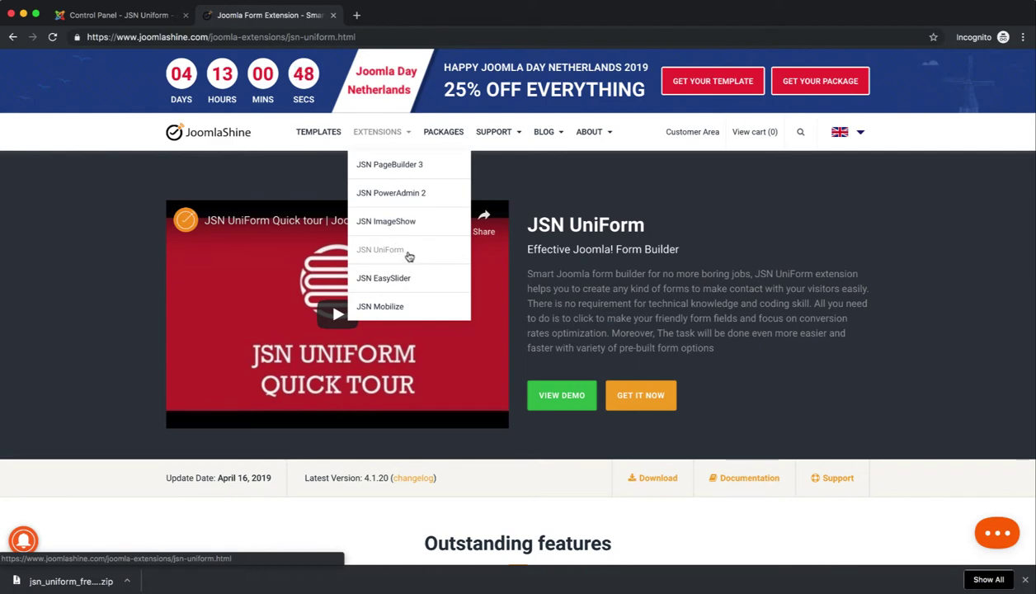
click(410, 256)
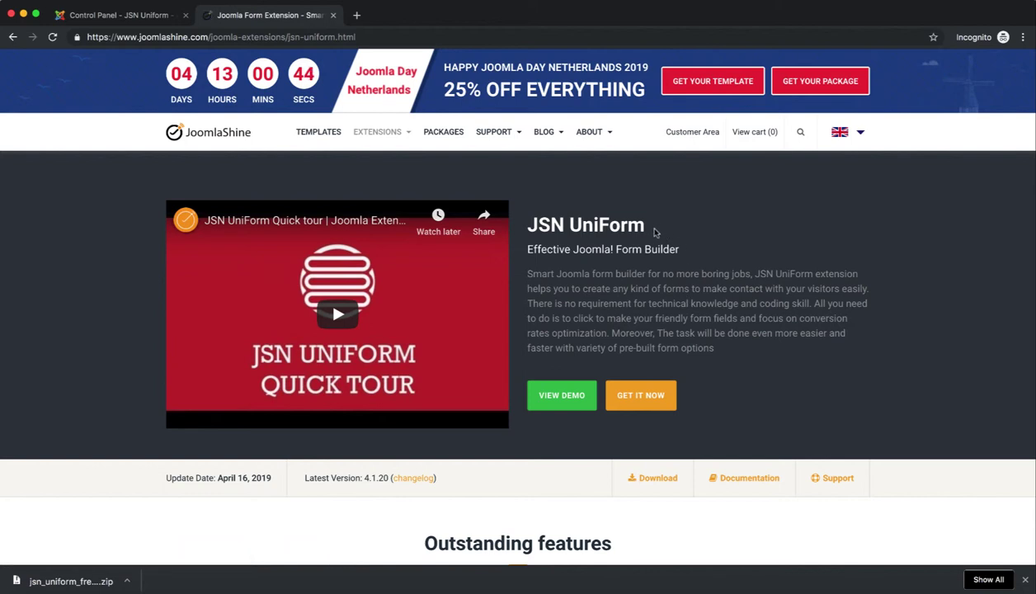
drag(655, 233, 526, 225)
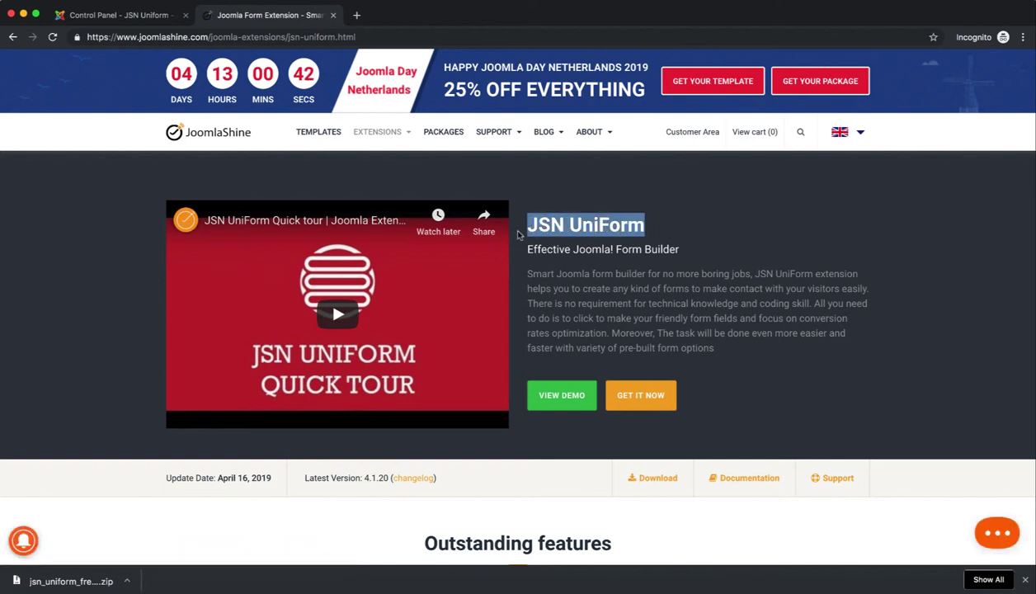
click(718, 220)
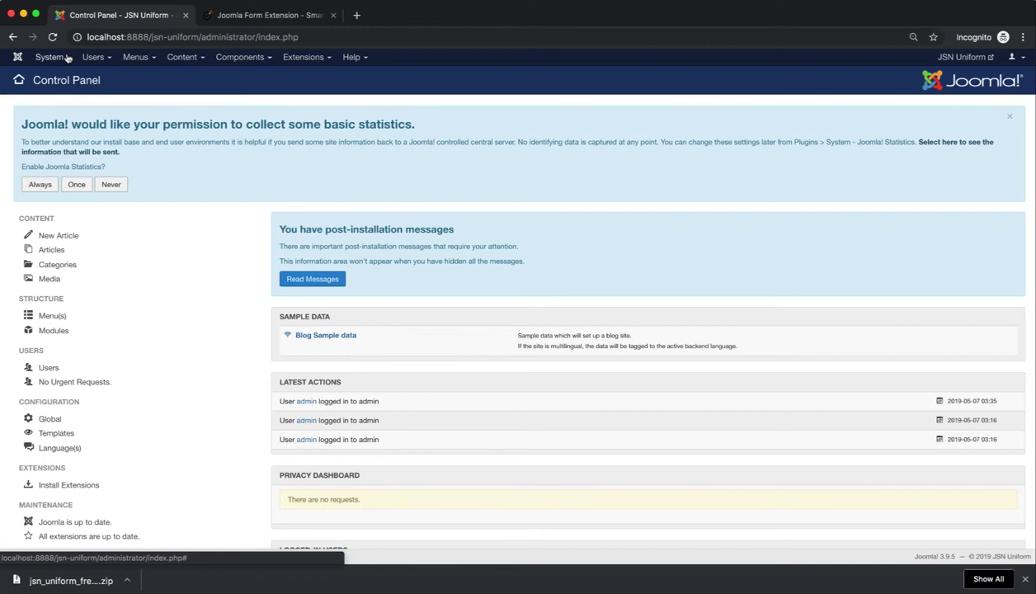
- Upload the downloaded UniForm zip to the Extensions: Install page's package drop zone
click(63, 57)
mouse_move(302, 75)
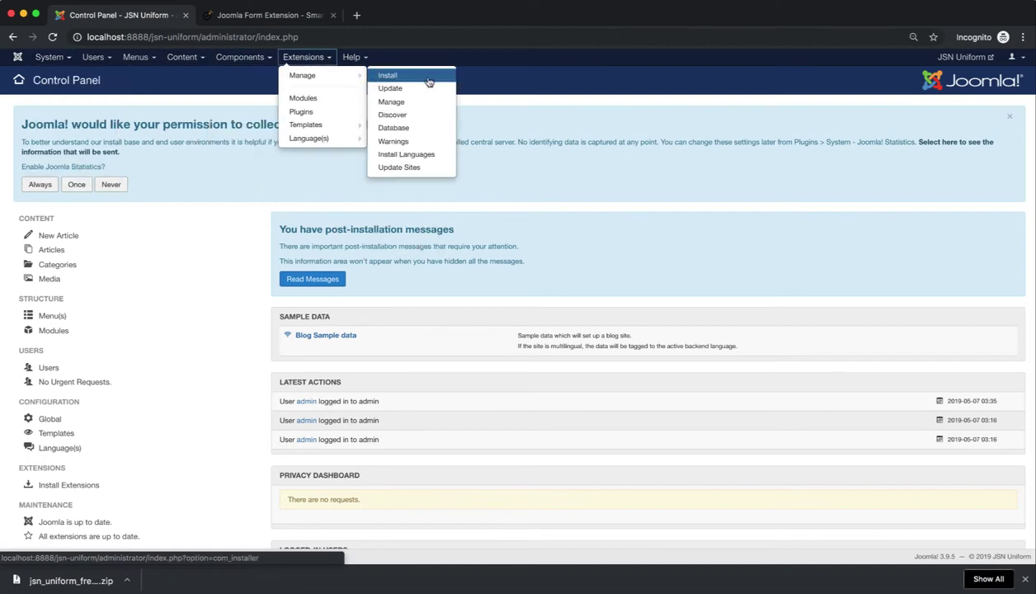
click(427, 75)
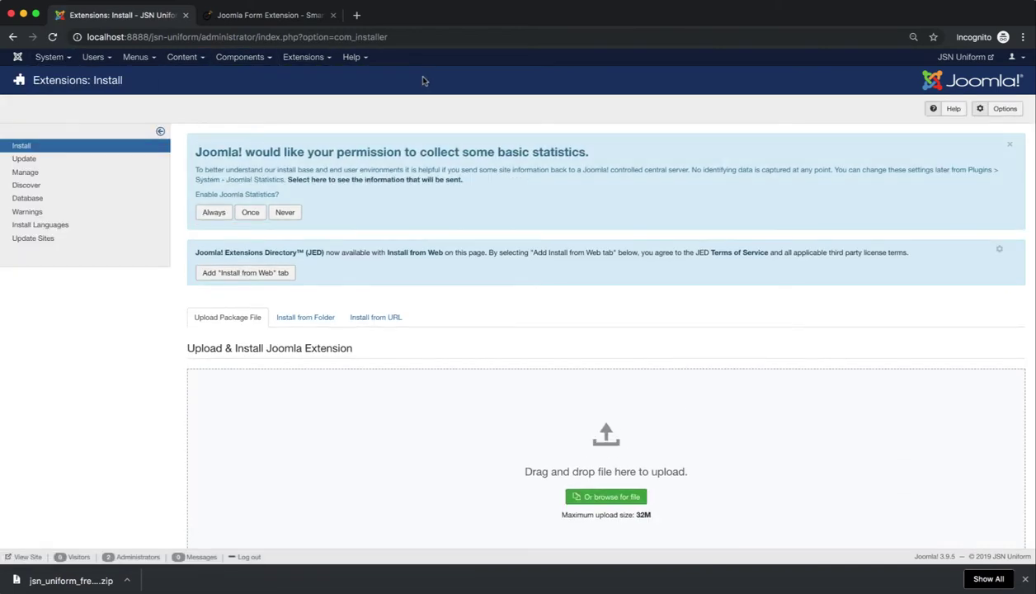
scroll(460, 344, down, 1)
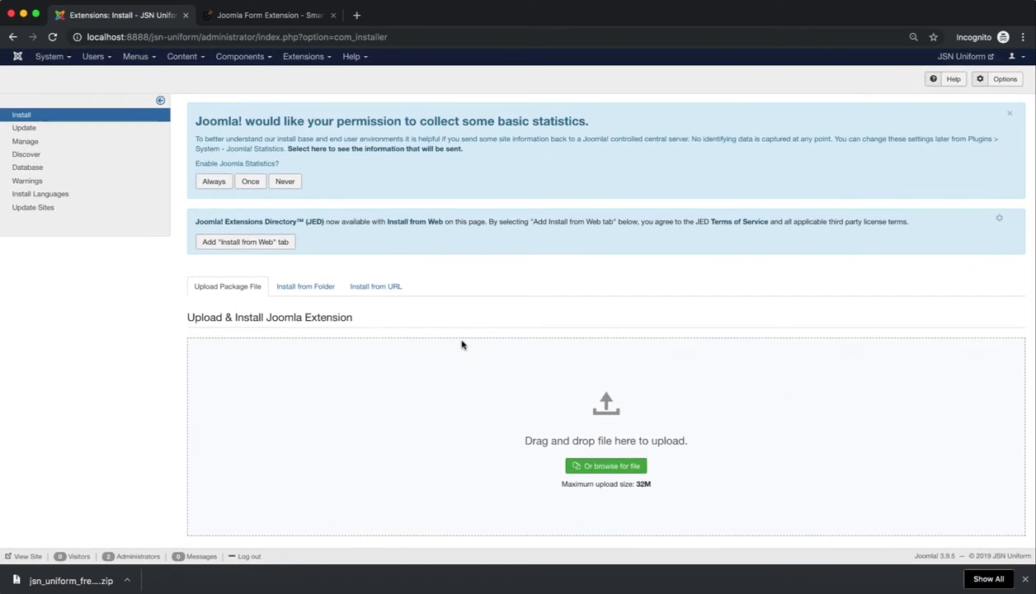
mouse_move(73, 578)
mouse_down()
mouse_move(361, 499)
mouse_move(617, 464)
mouse_up()
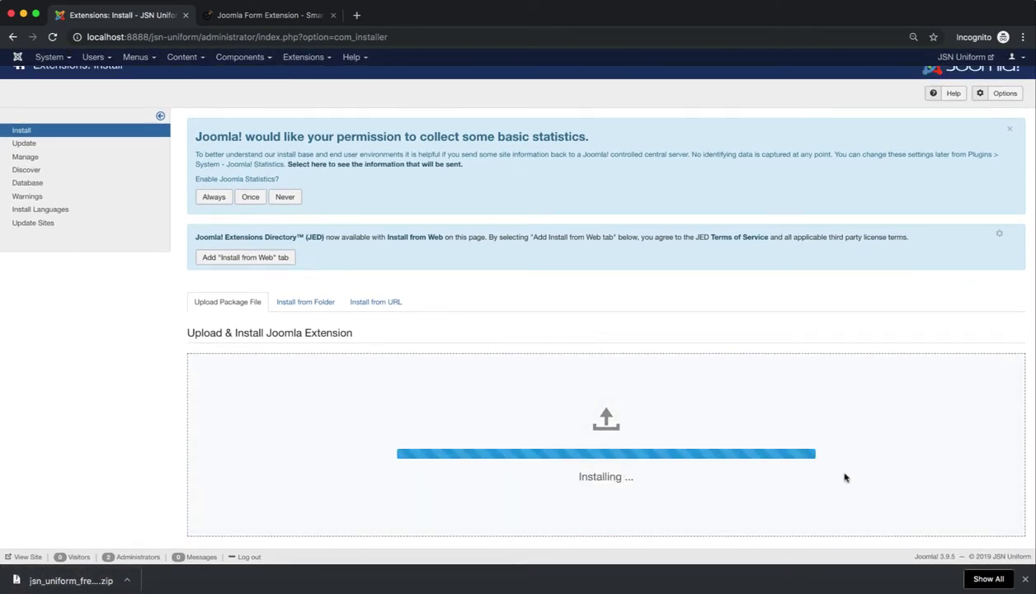
- Check the installation success message and finish the UniForm dependency install
click(1024, 579)
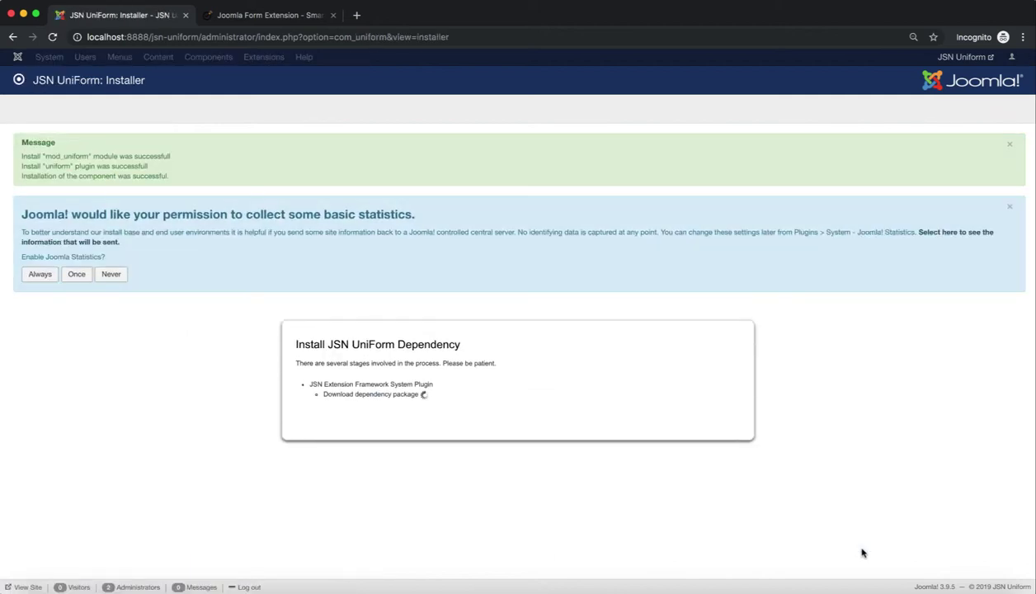
drag(56, 143, 12, 145)
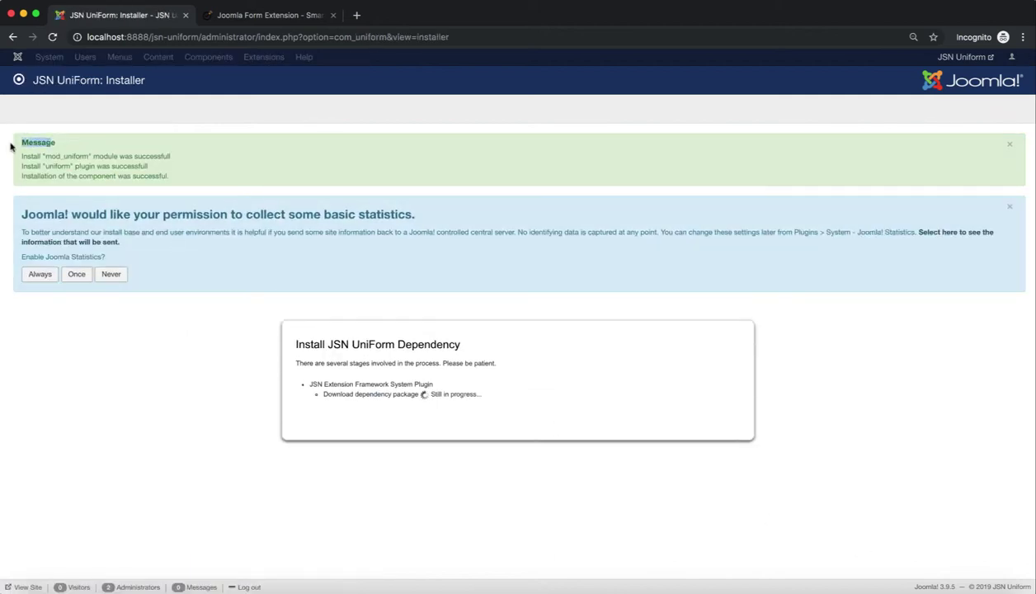
click(65, 144)
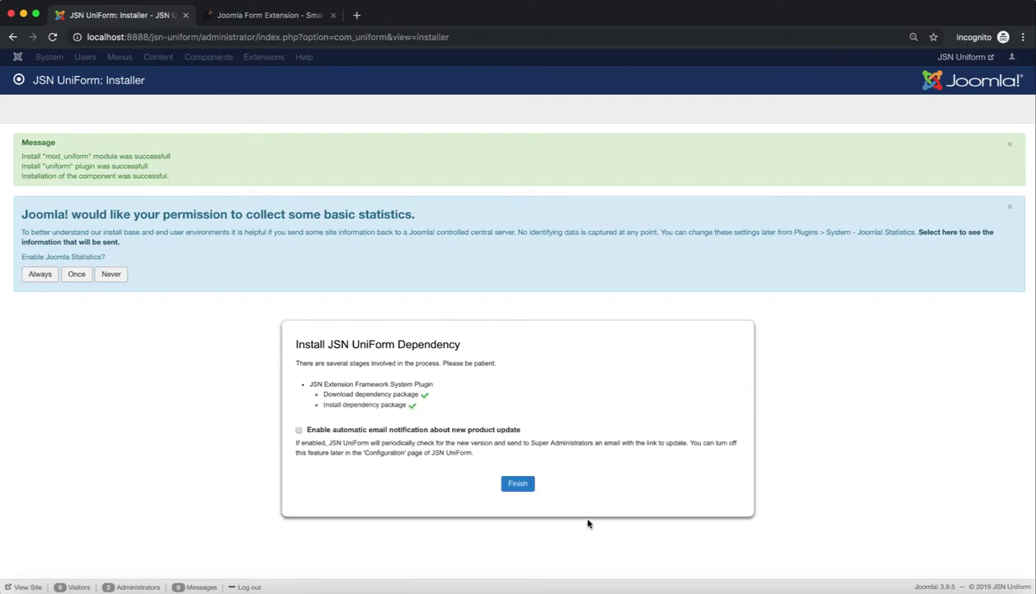
click(521, 489)
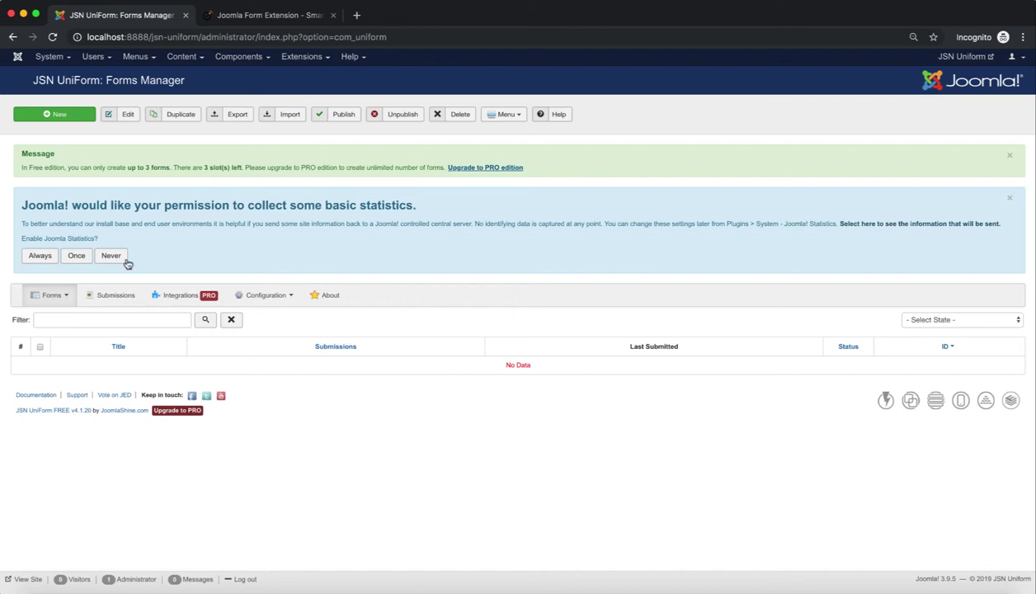
- Decline sending Joomla statistics and follow the Upgrade to PRO edition link
click(122, 256)
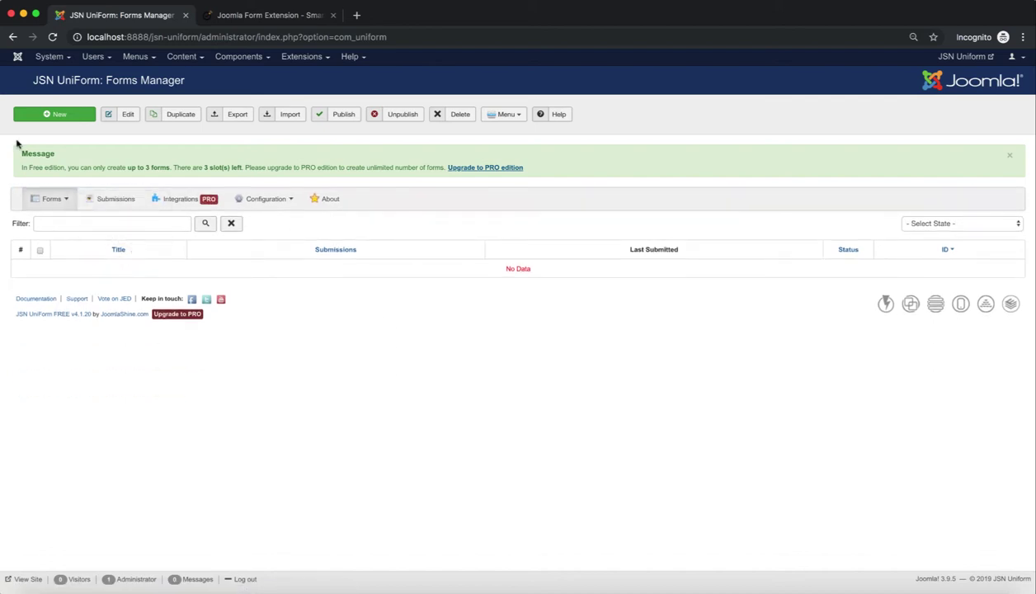
drag(16, 153, 532, 170)
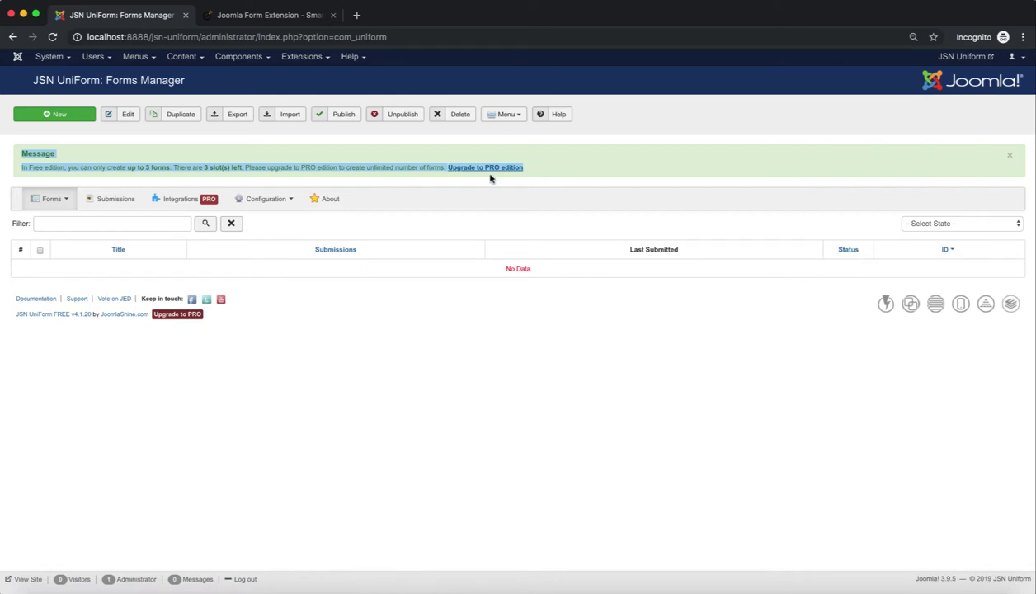
click(530, 170)
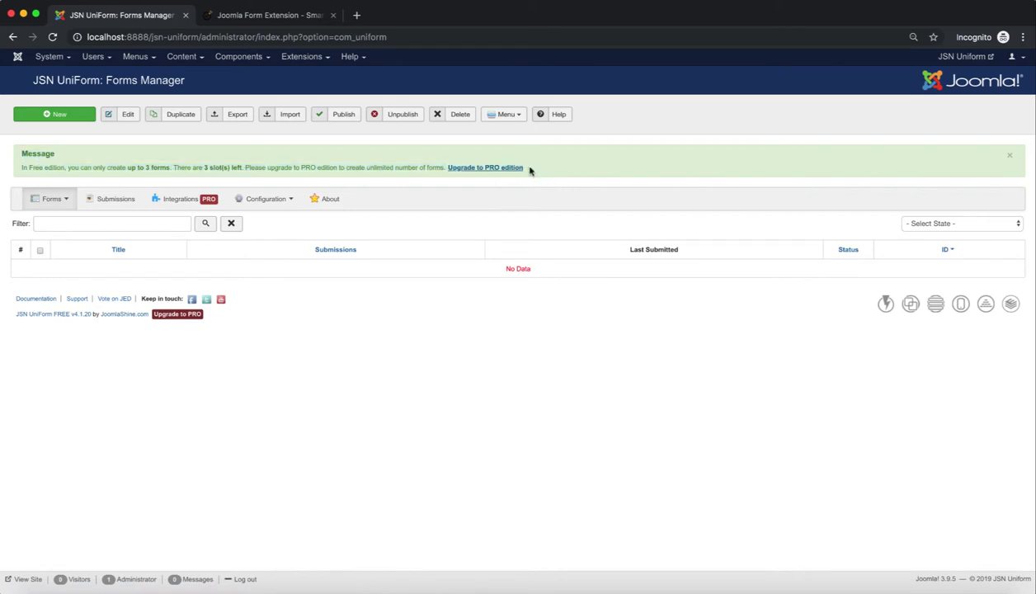
drag(529, 170, 450, 169)
click(496, 174)
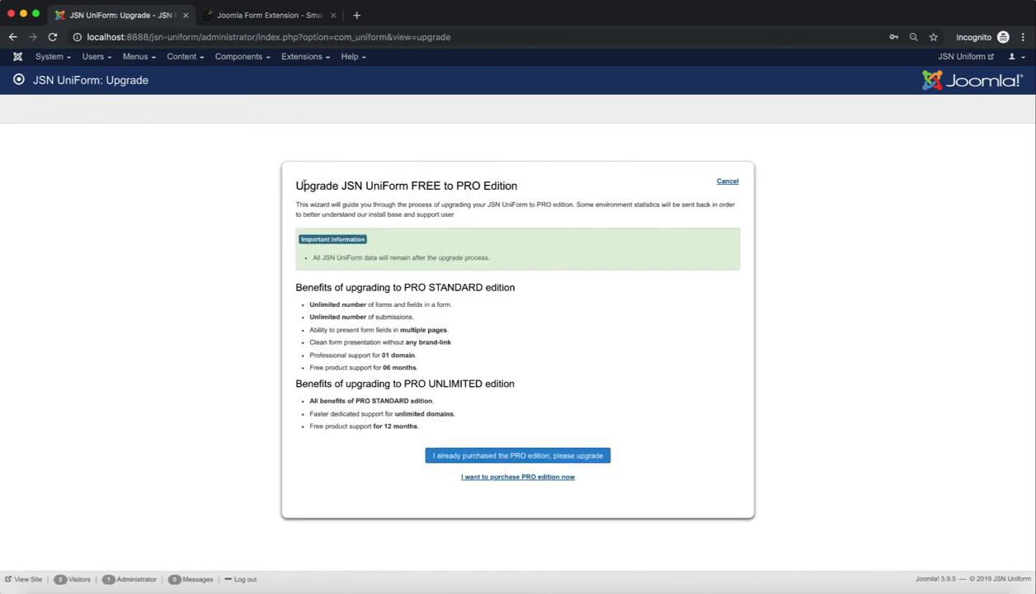
- Choose 'I already purchased the PRO edition, please upgrade' in the upgrade wizard
drag(302, 186, 524, 195)
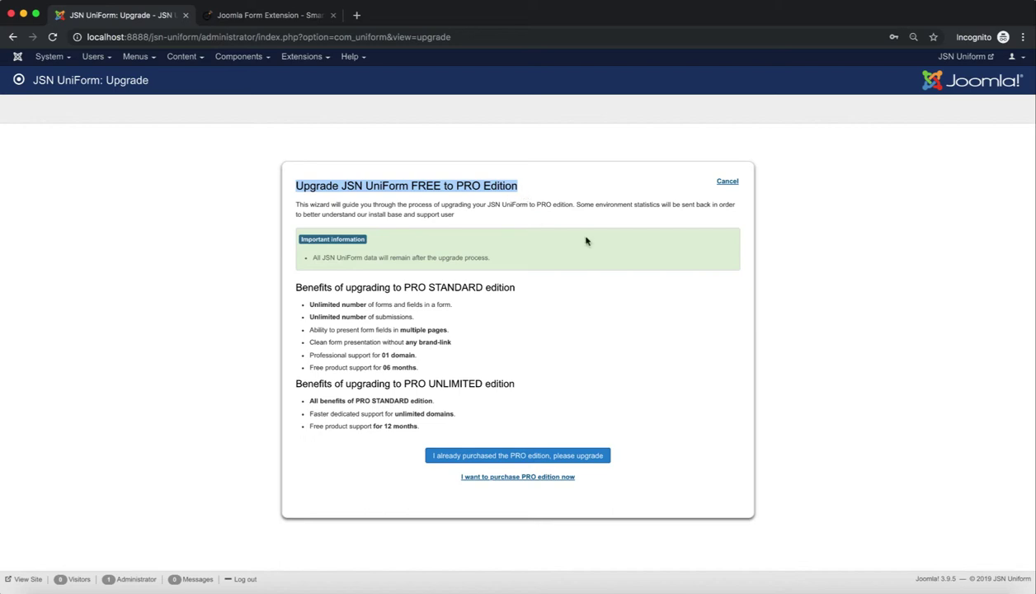
click(589, 192)
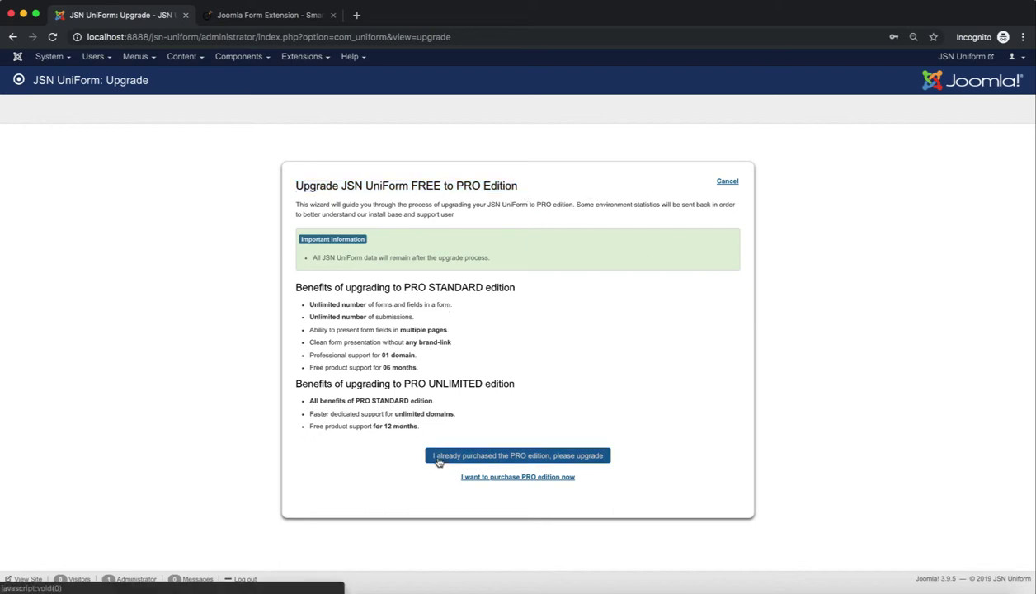
triple_click(499, 478)
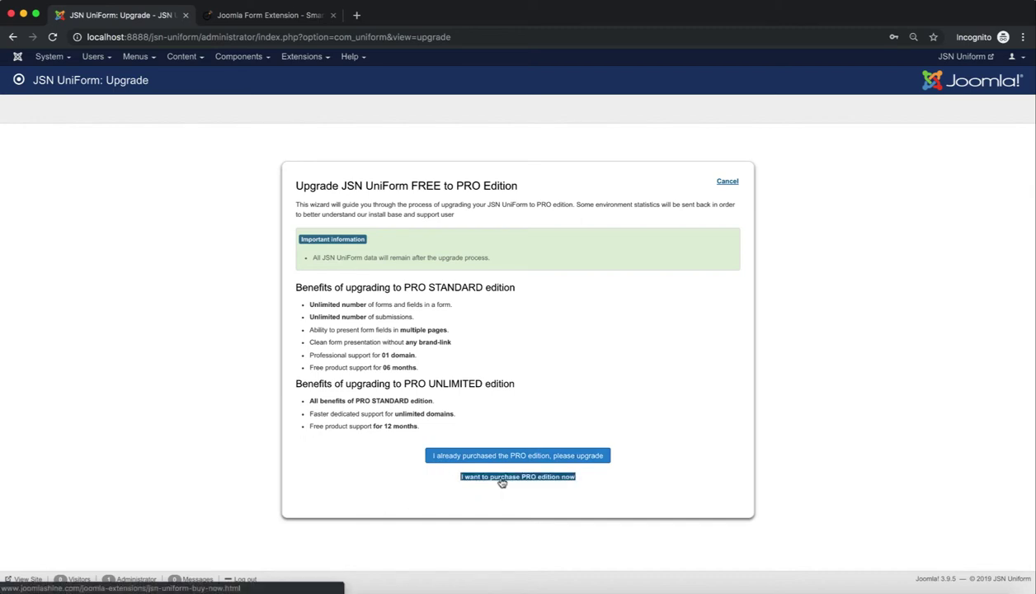
click(468, 458)
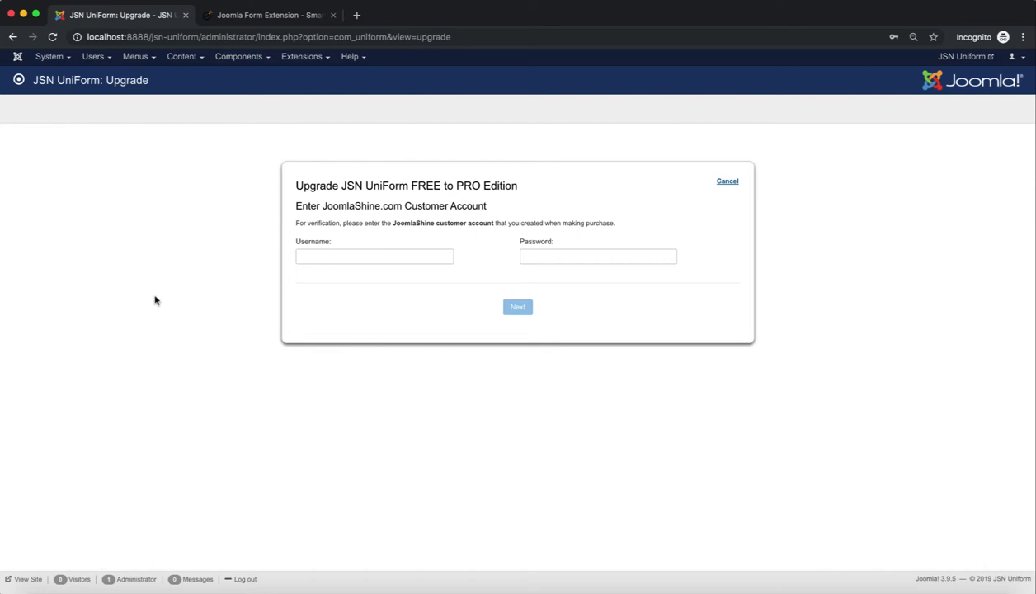
- Fill in the saved JoomlaShine customer account login to verify the PRO purchase
drag(298, 186, 544, 211)
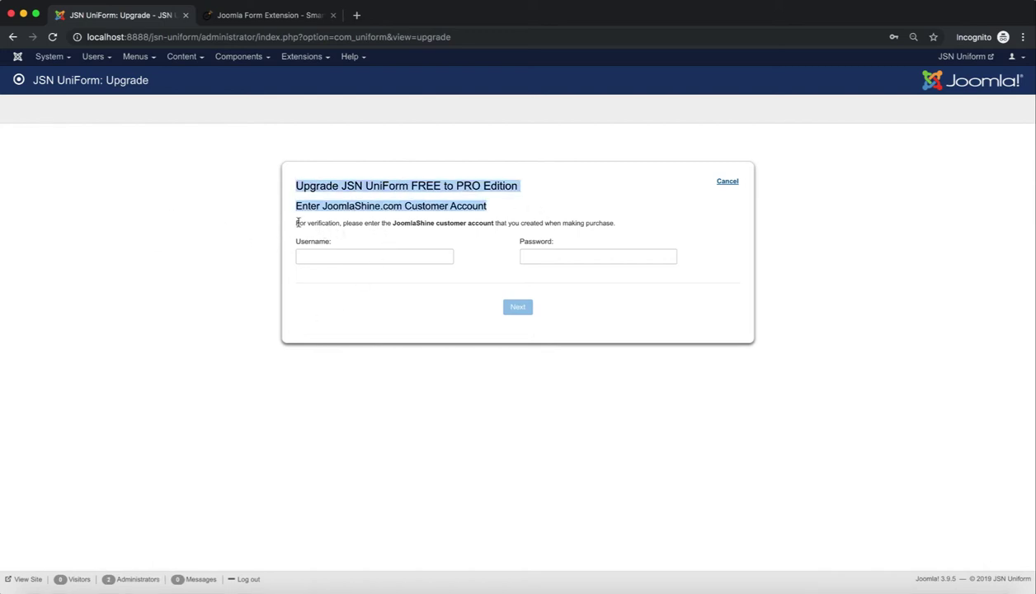
drag(297, 223, 358, 245)
click(404, 238)
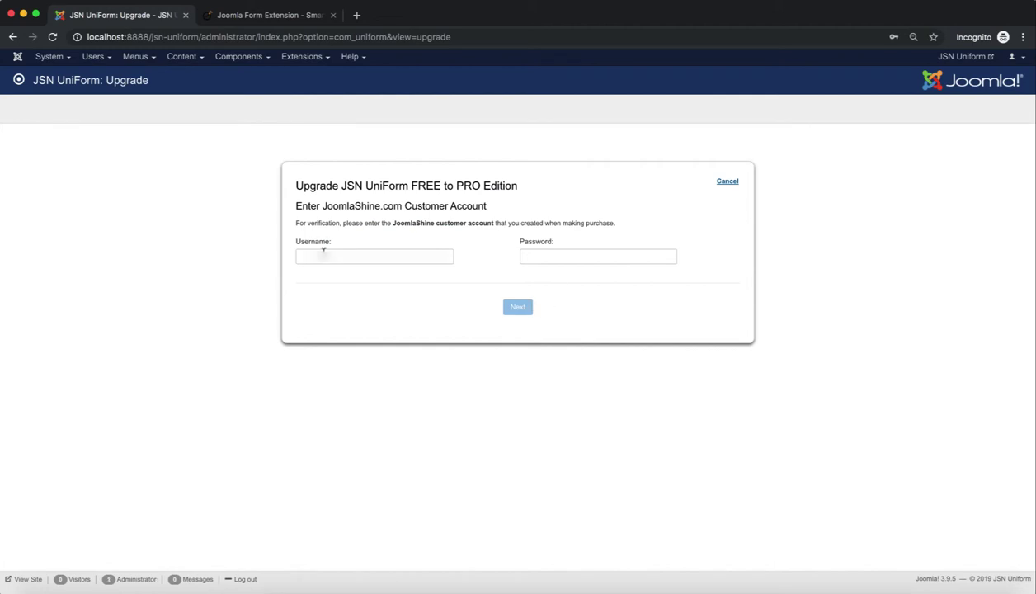
click(517, 308)
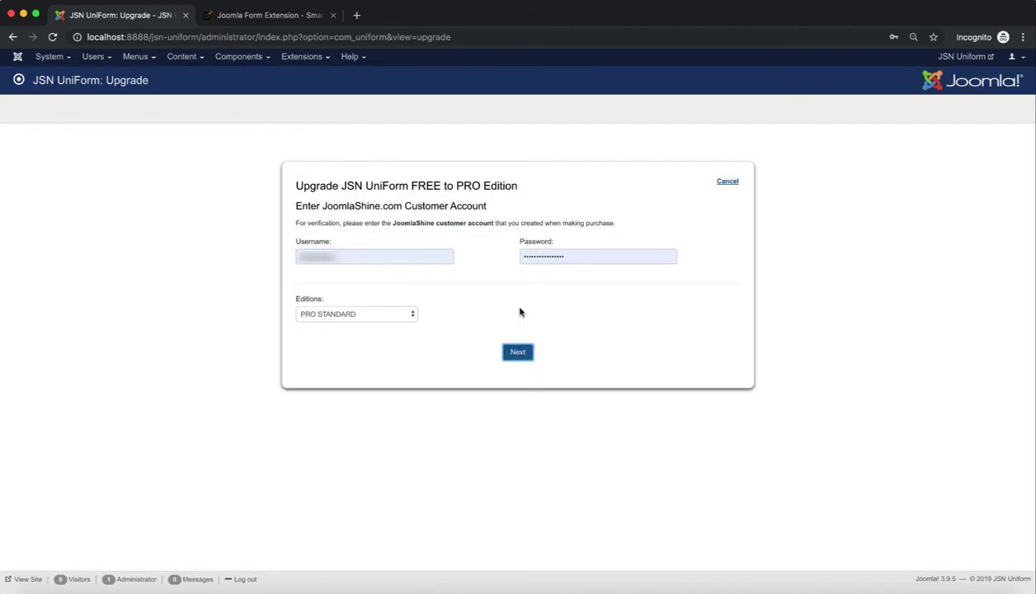
- Select the PRO UNLIMITED edition and start the upgrade
drag(292, 299, 330, 303)
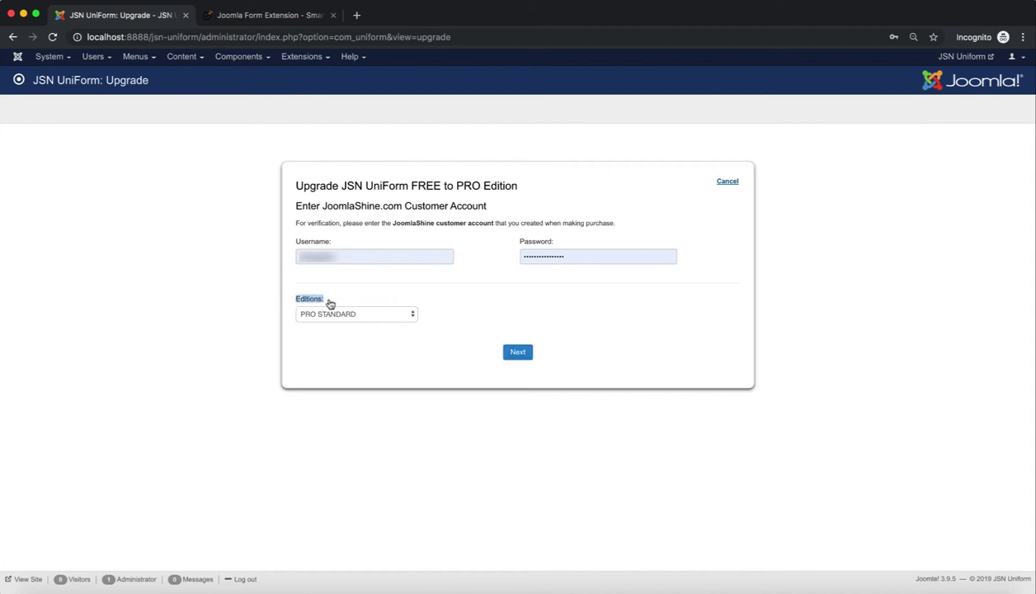
click(398, 314)
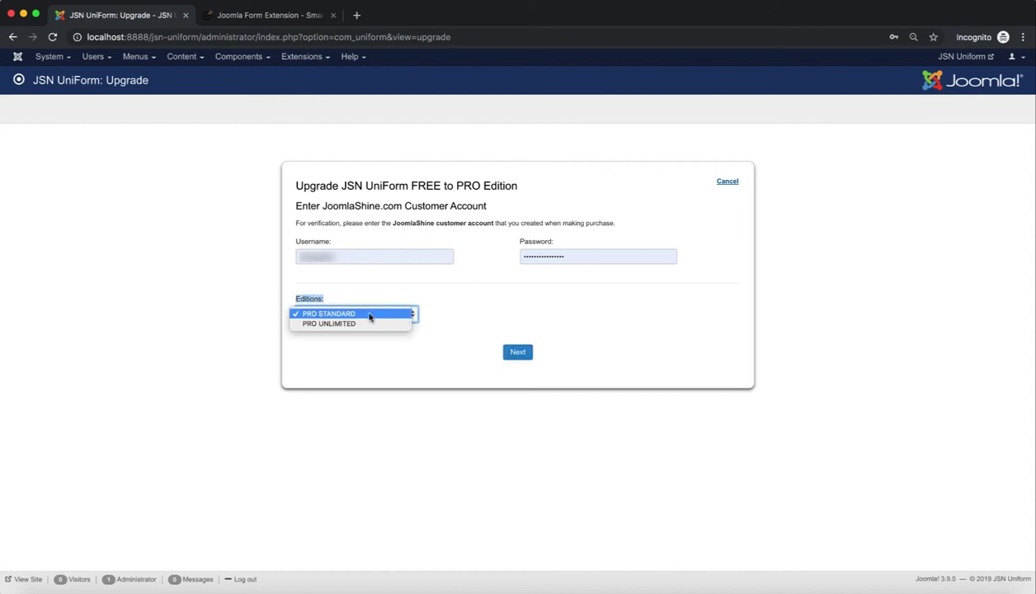
click(410, 323)
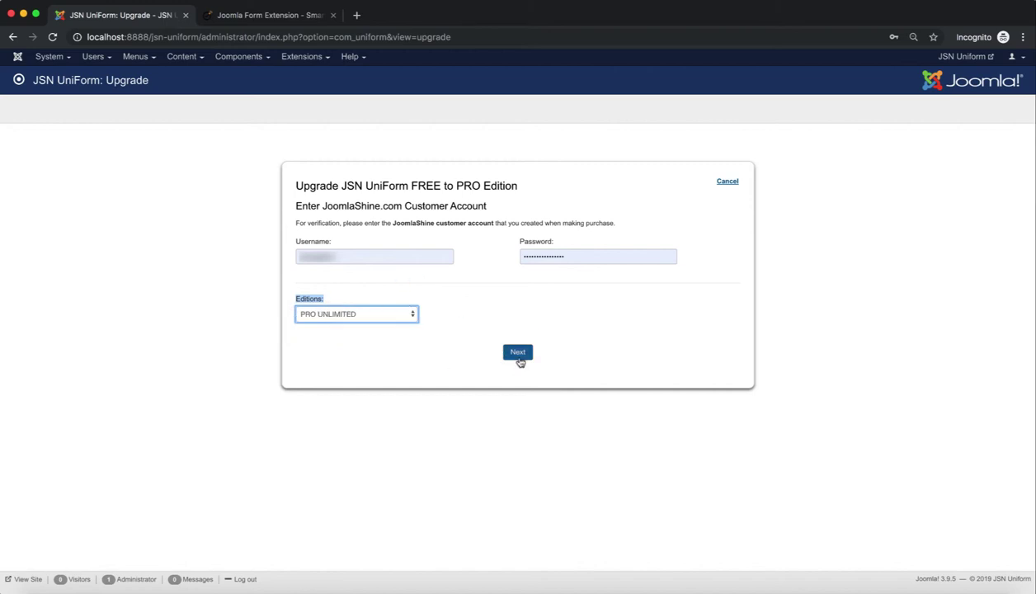
click(518, 354)
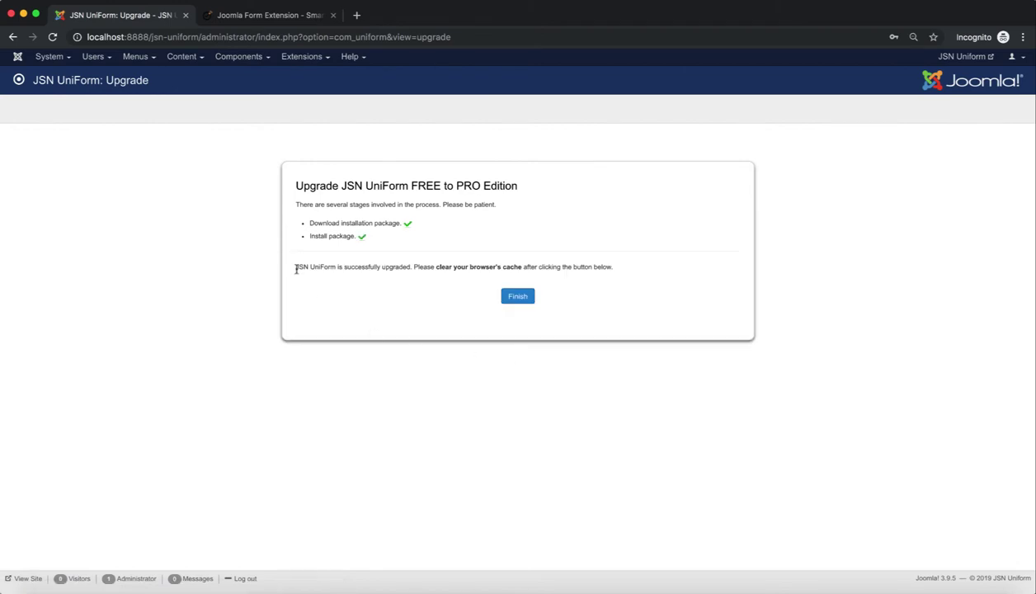
- Review the successful upgrade message and finish the upgrade wizard
drag(296, 269, 605, 276)
click(605, 279)
click(515, 302)
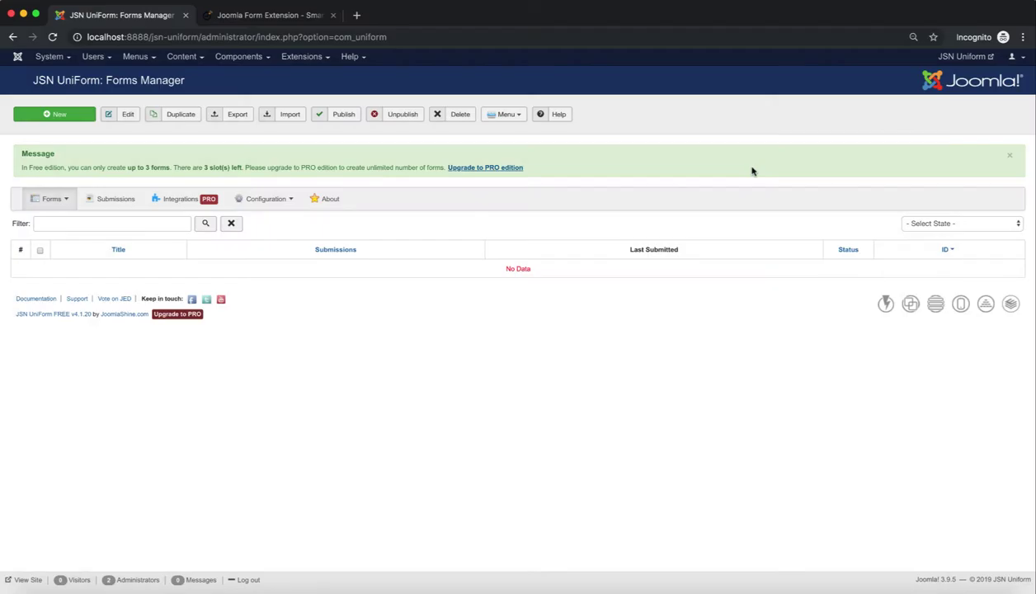
- View the Forms dropdown options, then go to the Submissions Manager
drag(188, 81, 33, 81)
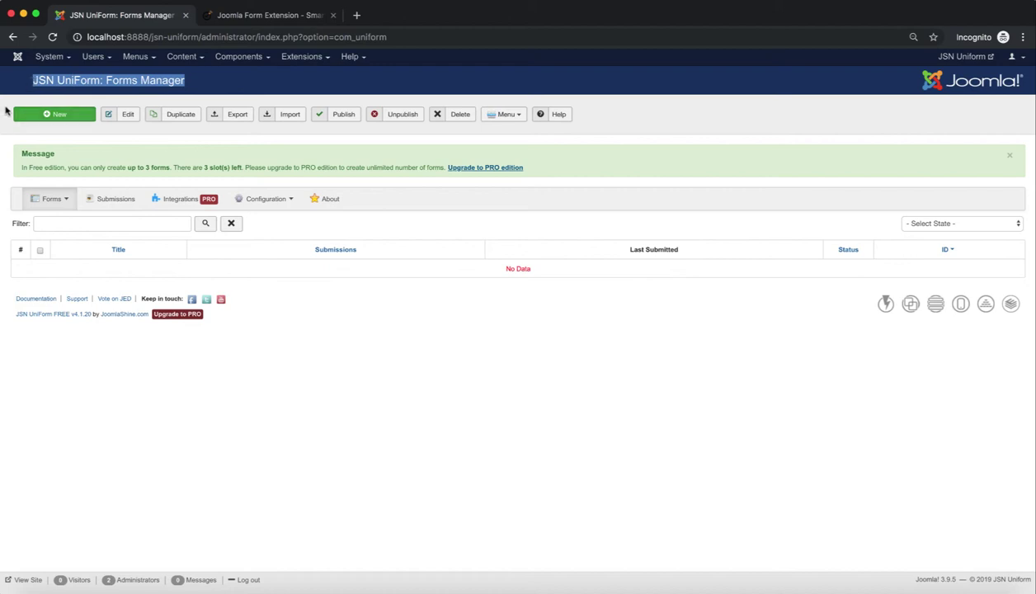
click(7, 110)
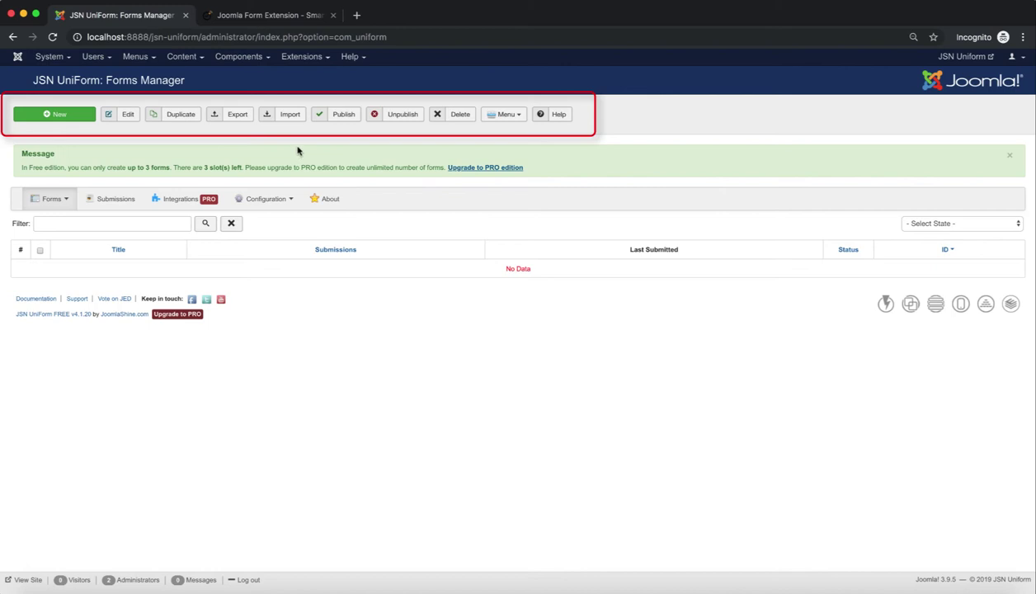
click(64, 200)
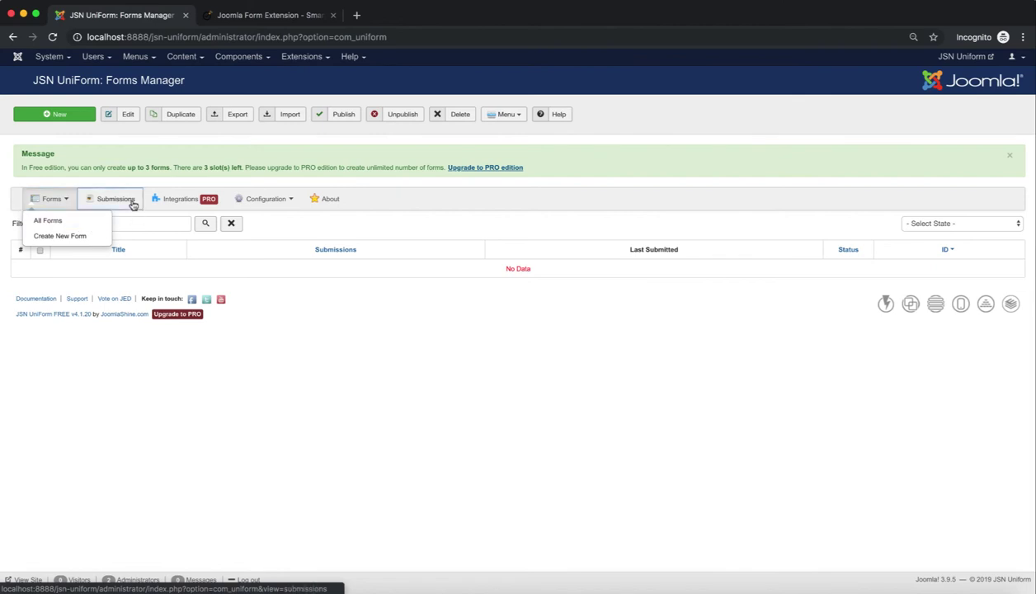
click(132, 203)
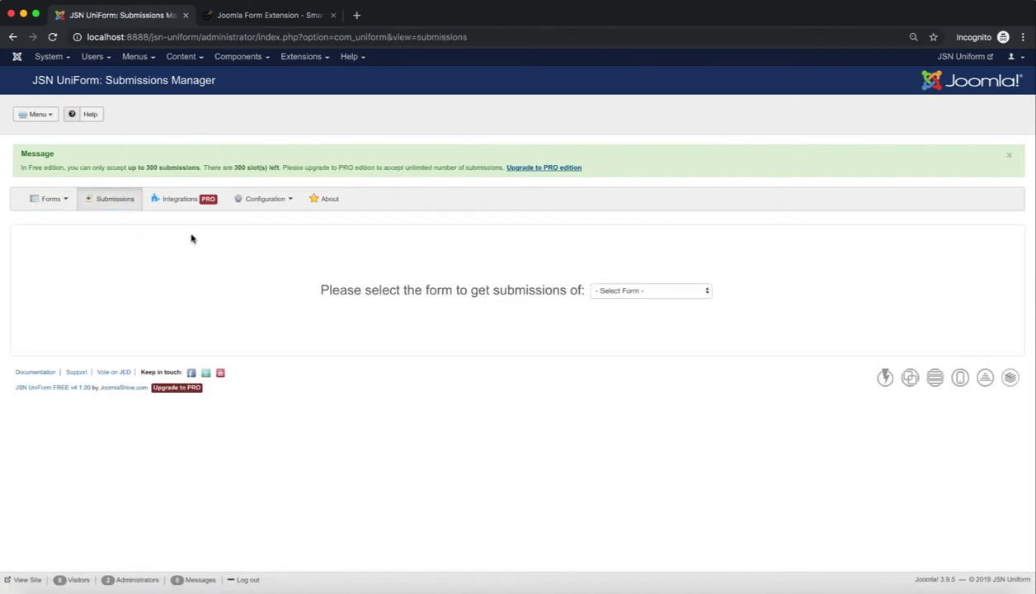
- Switch to the Integrations tab in the UniForm navigation bar
click(185, 206)
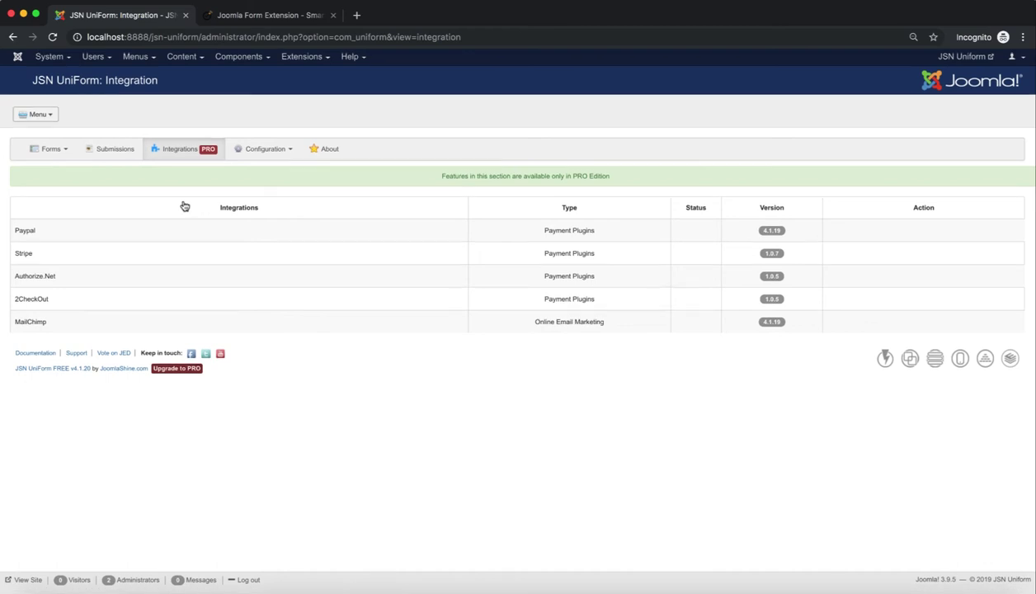
- Look over the Configuration dropdown options, close it, and go to About
click(270, 154)
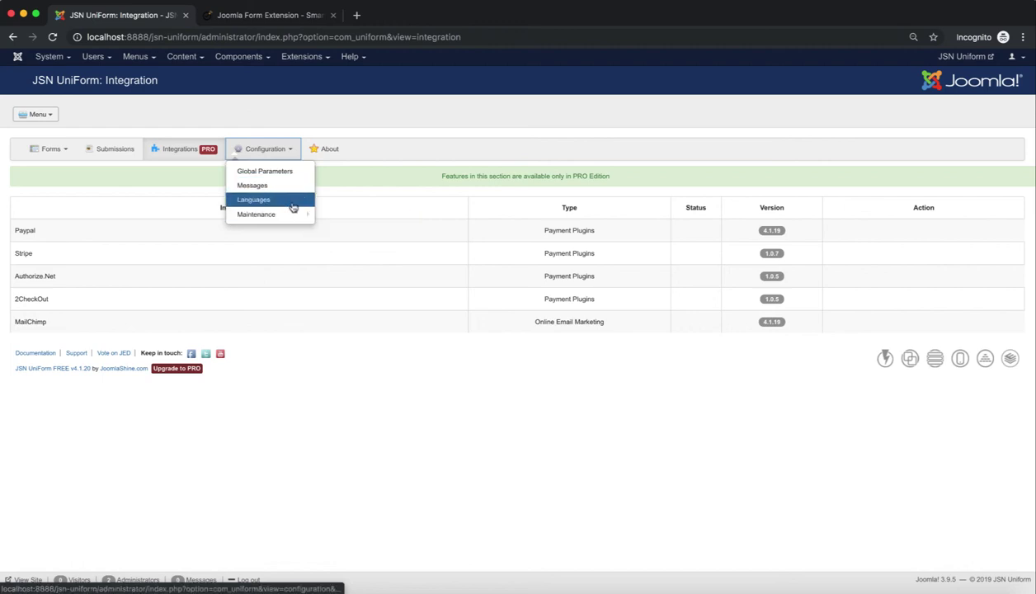
click(349, 189)
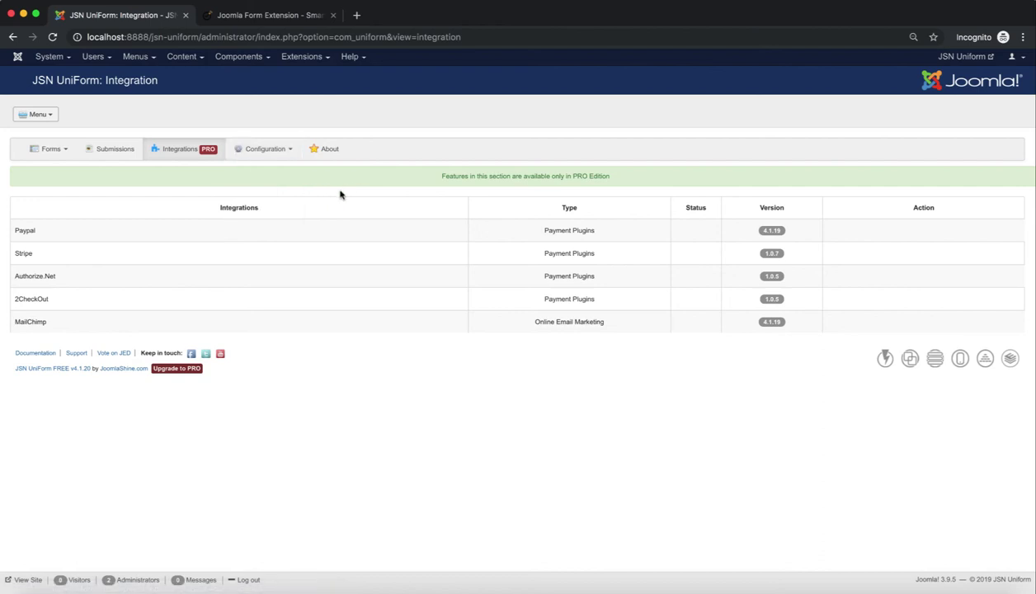
click(331, 152)
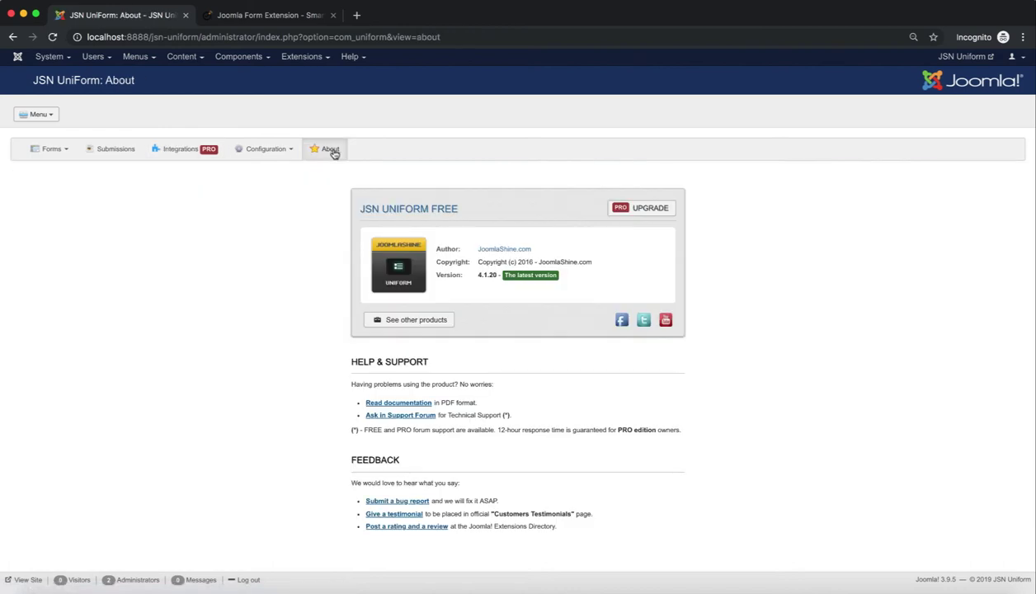
drag(431, 364, 315, 365)
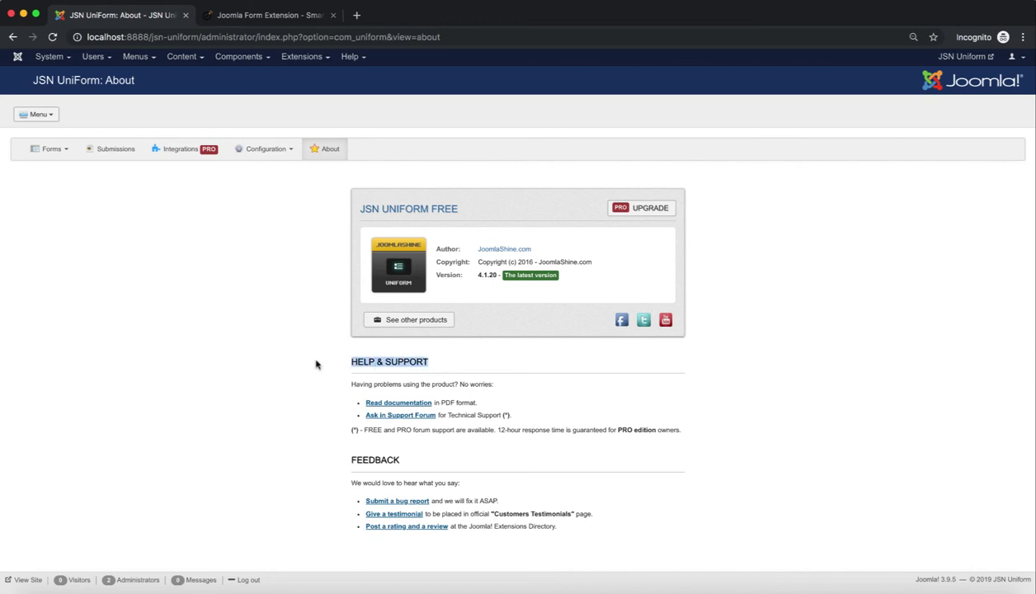
drag(402, 459, 328, 463)
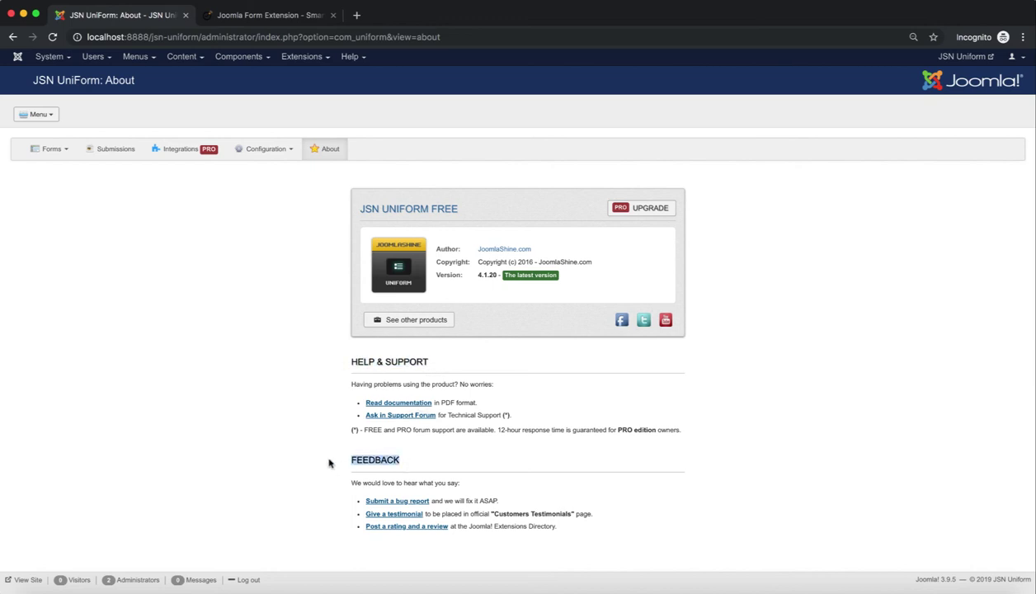
click(448, 466)
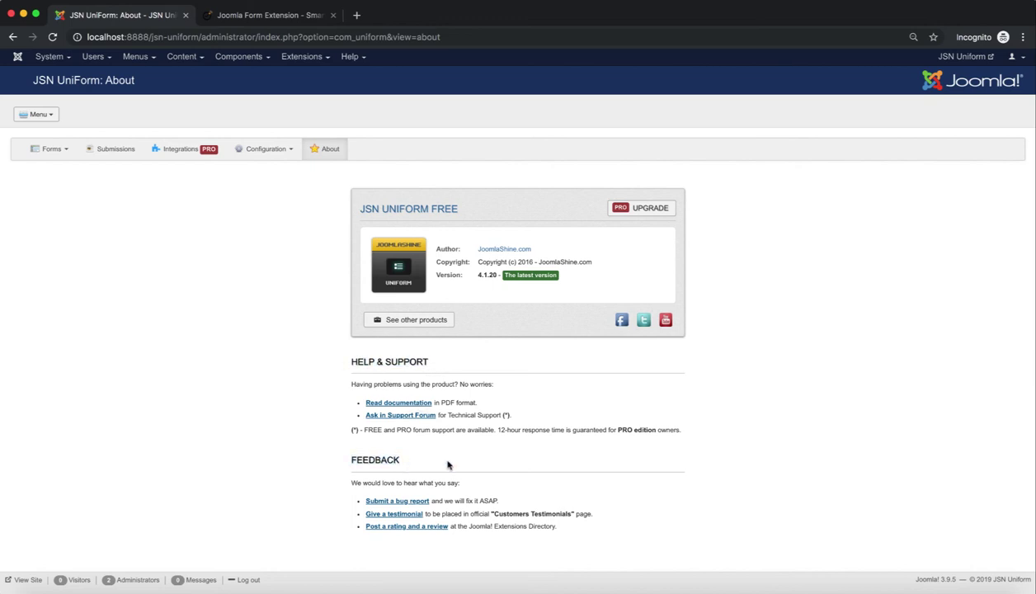